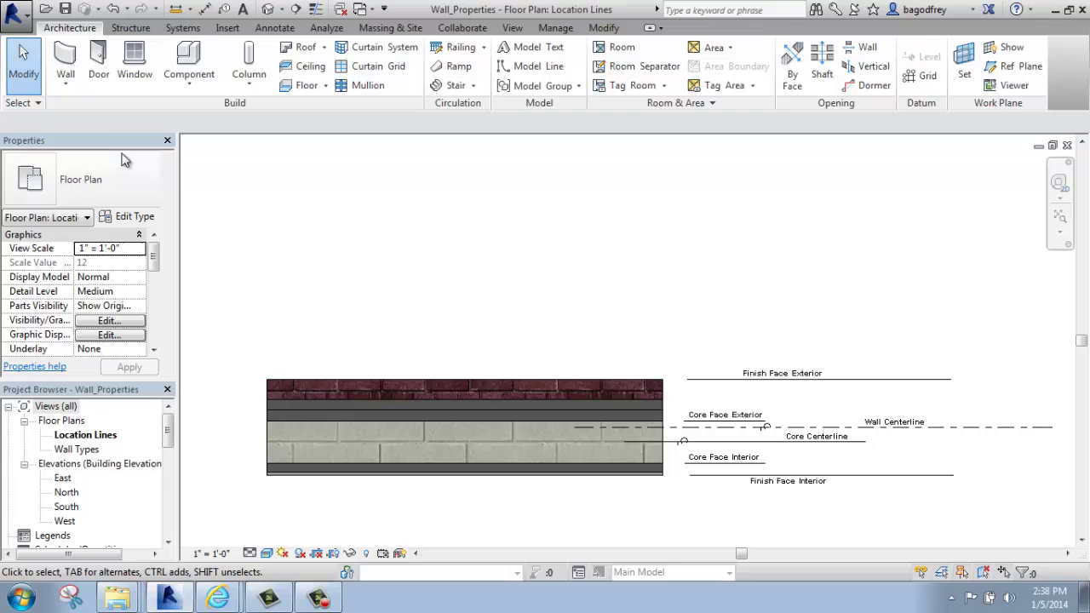
Start a straight-line Brick on CMU wall with the Location Line kept at Wall Centerline
left_click(68, 57)
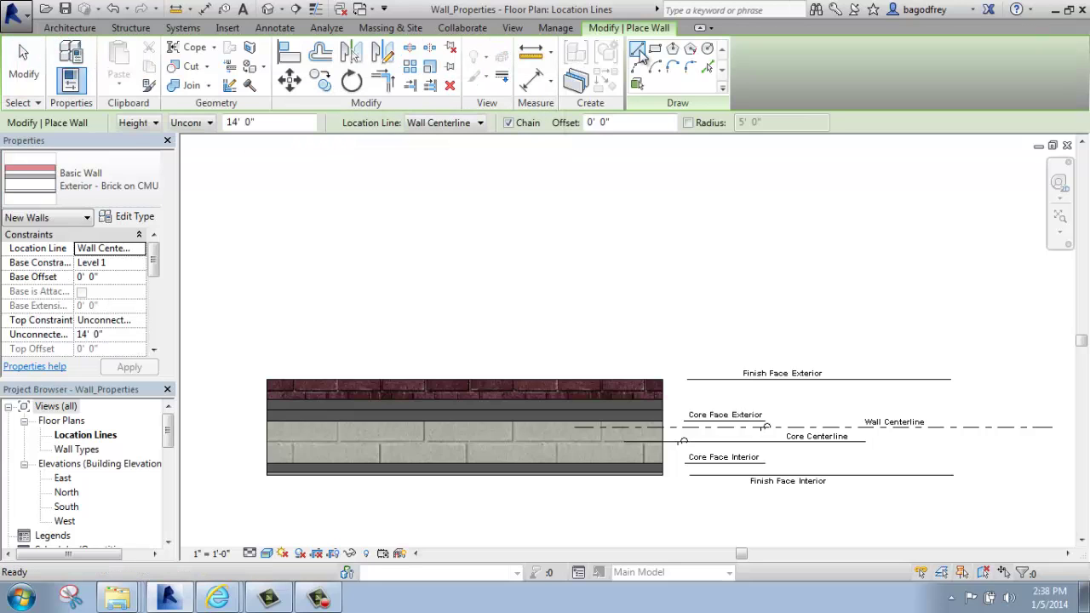
left_click(643, 53)
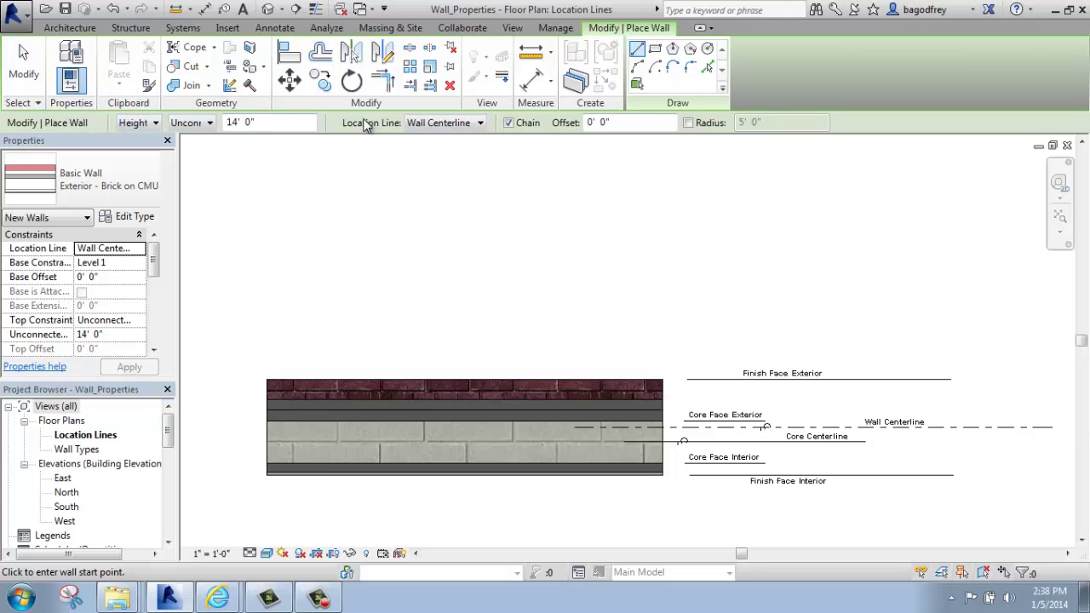
left_click(481, 123)
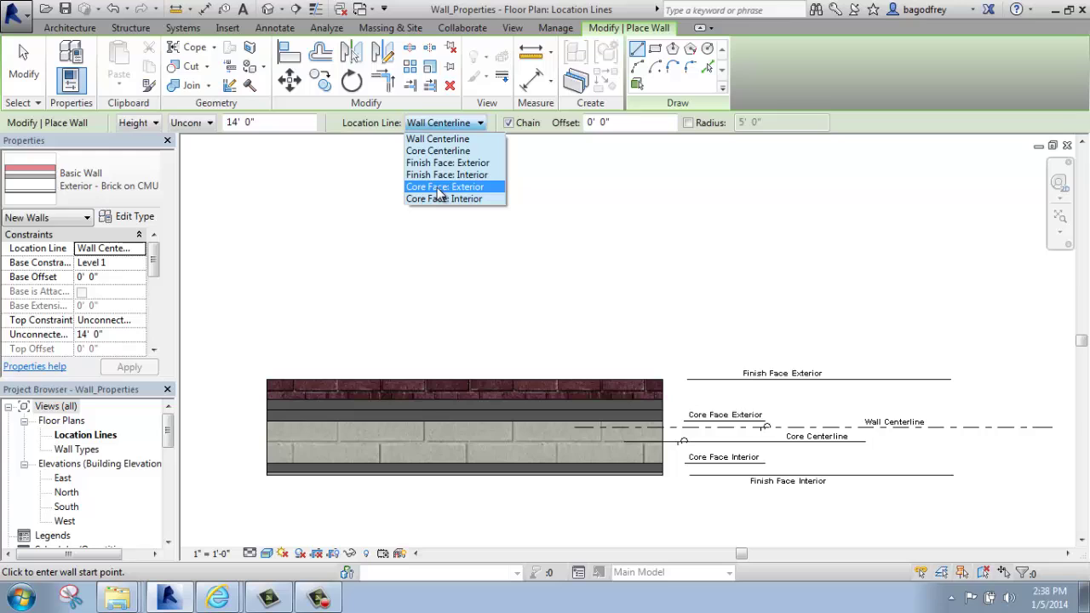
left_click(443, 139)
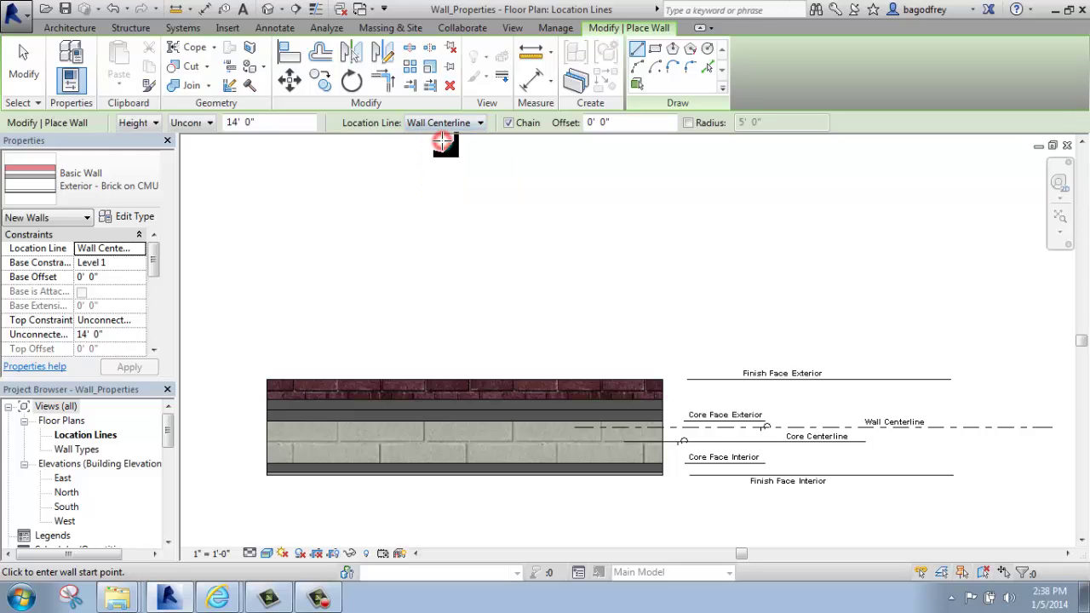
Draw a horizontal 5' 3" wall above the original, exit wall drawing and select it
left_click(283, 244)
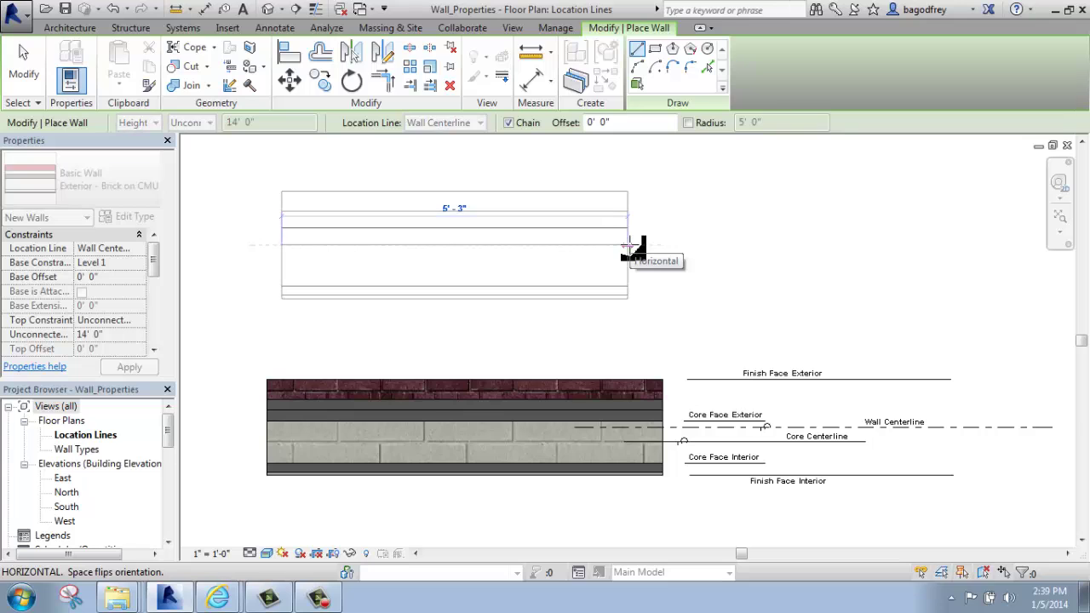
left_click(629, 247)
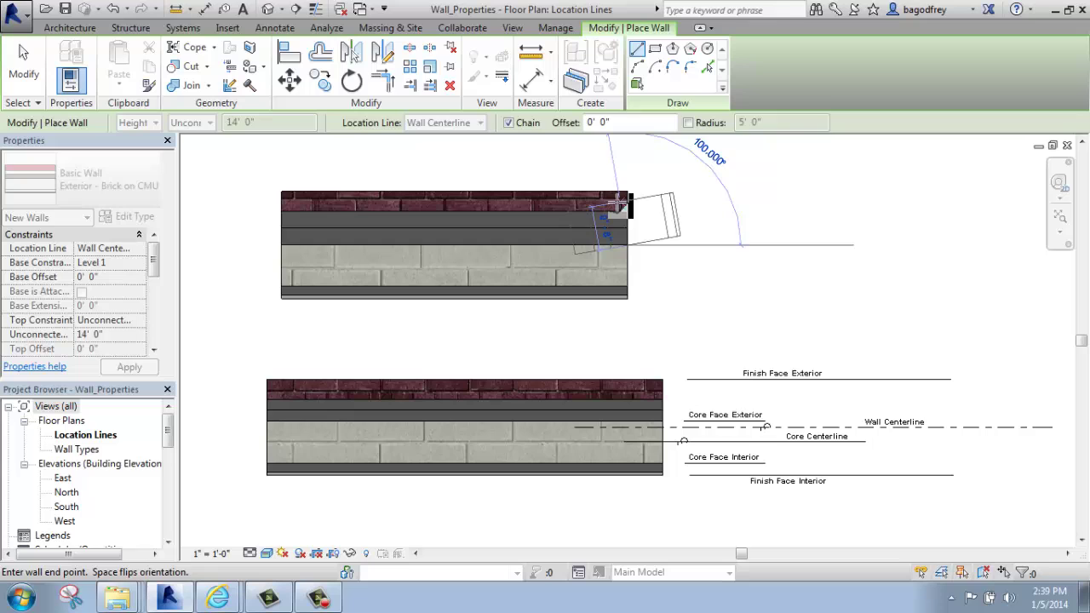
key("Escape")
key("Escape")
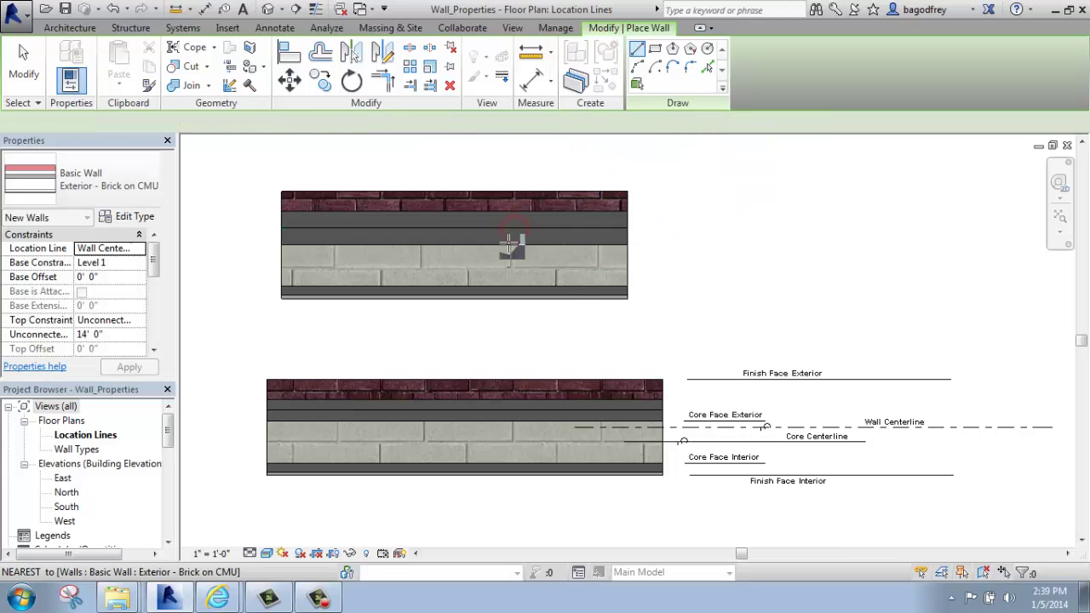
left_click(515, 230)
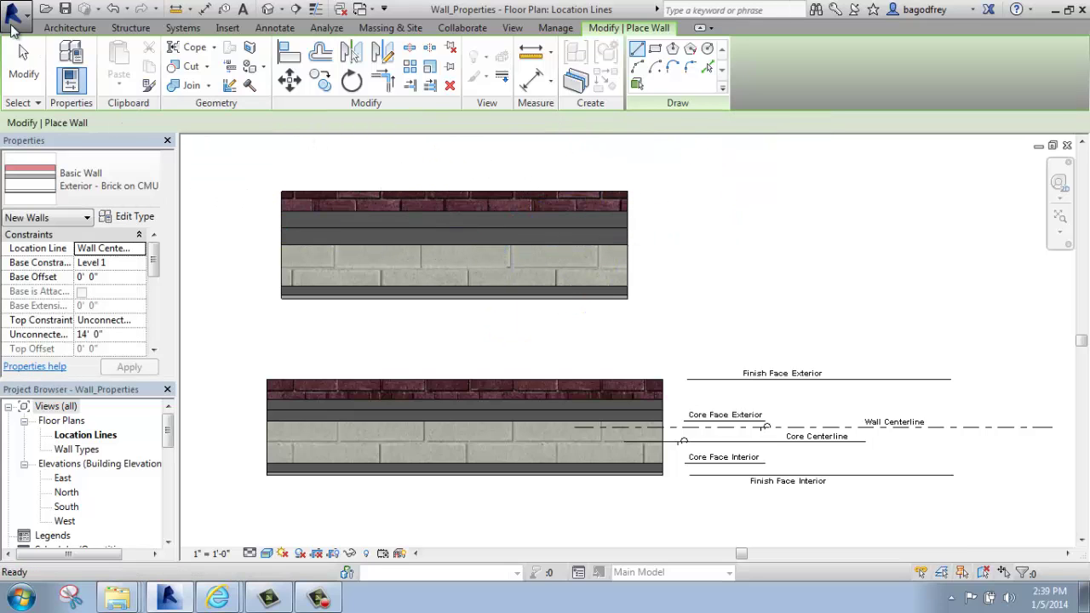
left_click(17, 53)
left_click(432, 273)
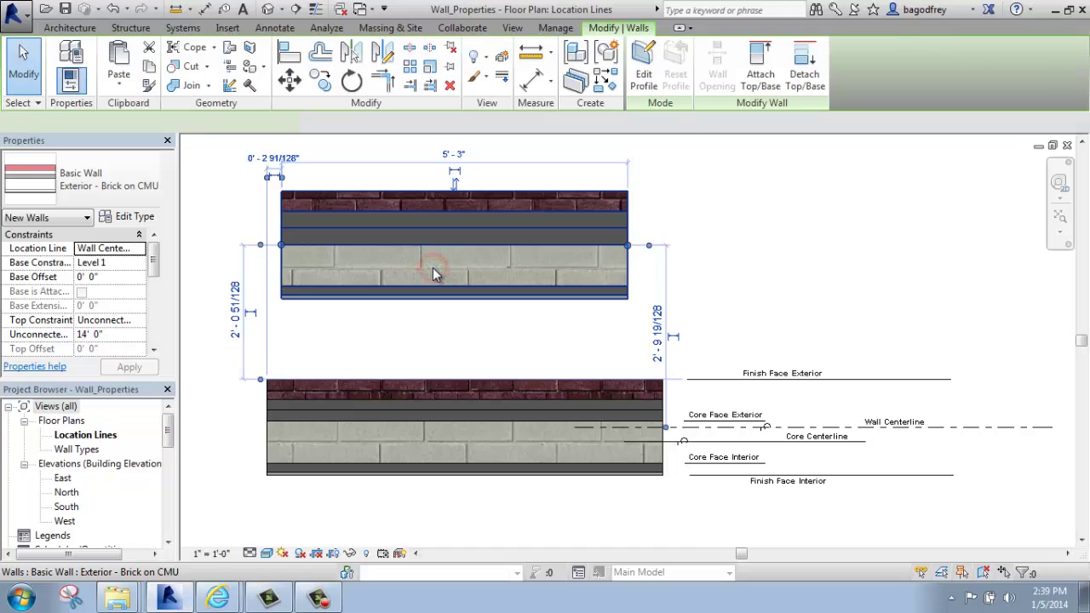
Delete the new upper wall and select the remaining original Brick on CMU wall
key("Delete")
middle_click_drag(485, 432, 458, 352)
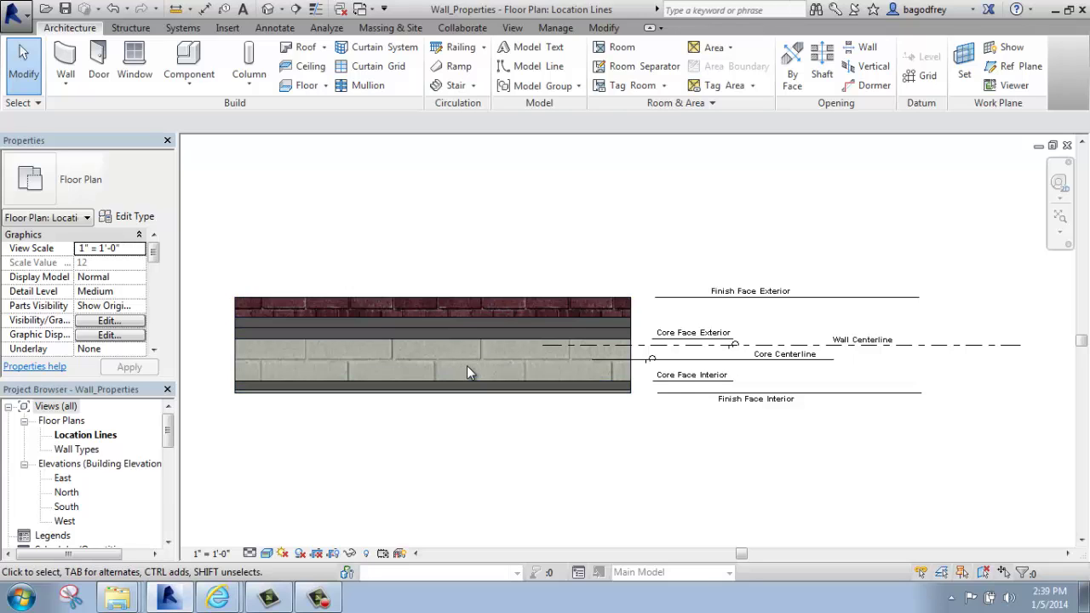
middle_click_drag(818, 338, 815, 313)
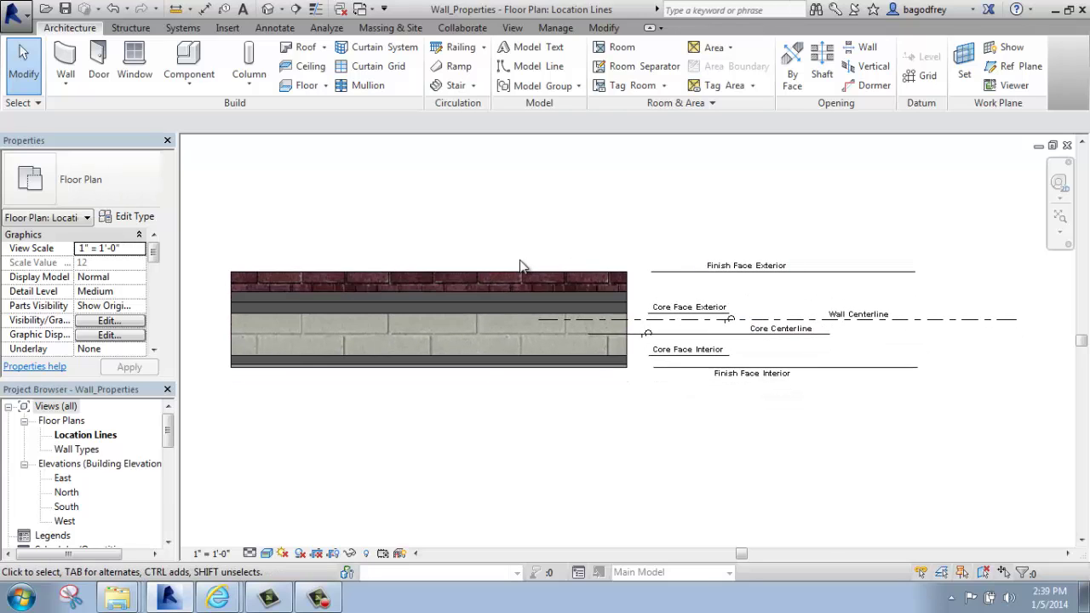
left_click(512, 279)
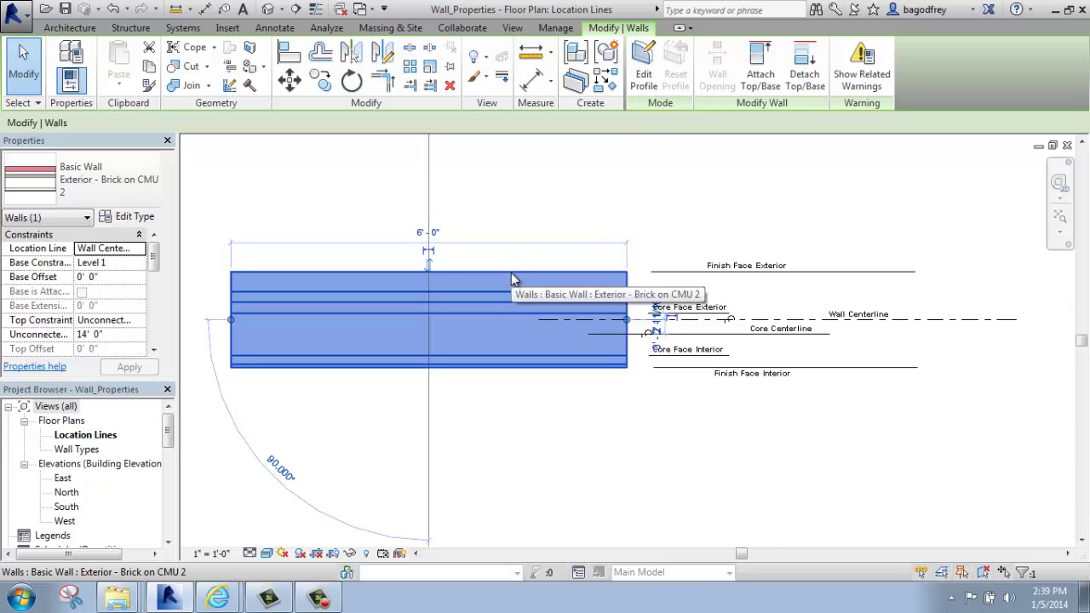
left_click(123, 173)
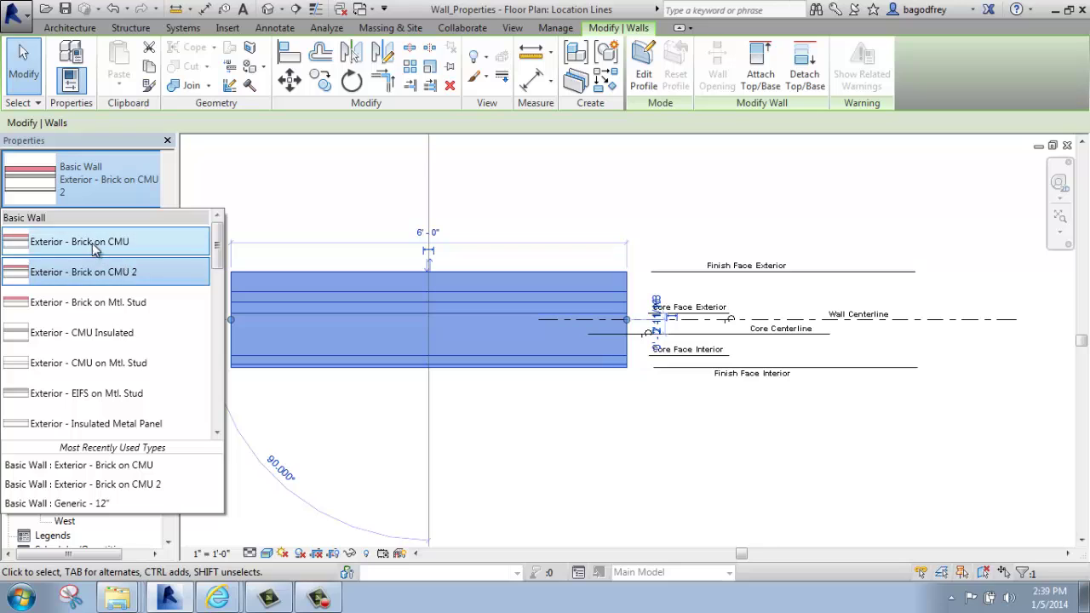
left_click_drag(219, 257, 227, 329)
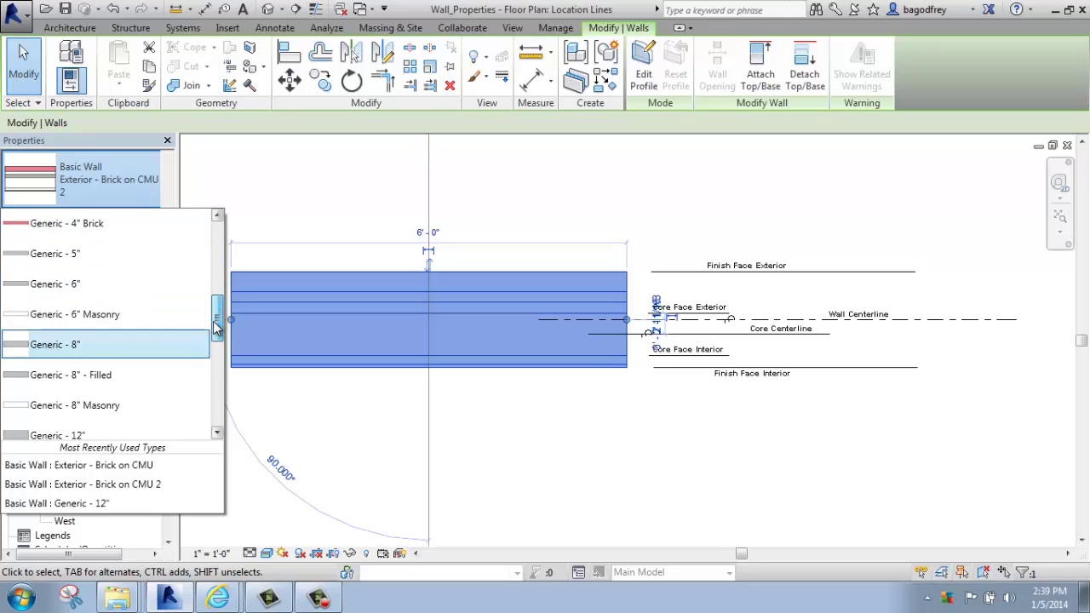
left_click_drag(216, 329, 215, 241)
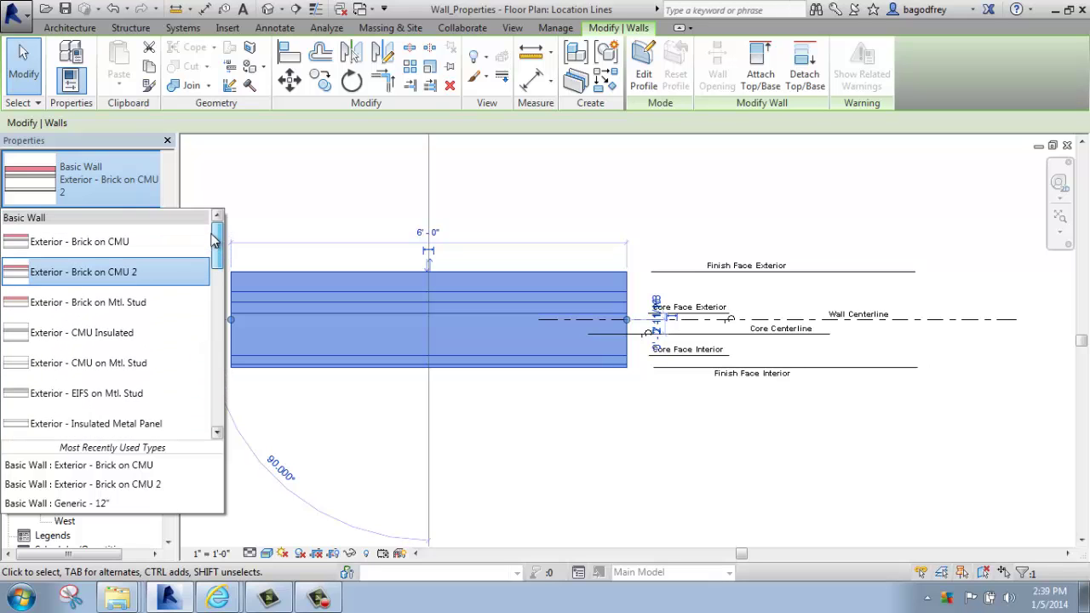
left_click(280, 199)
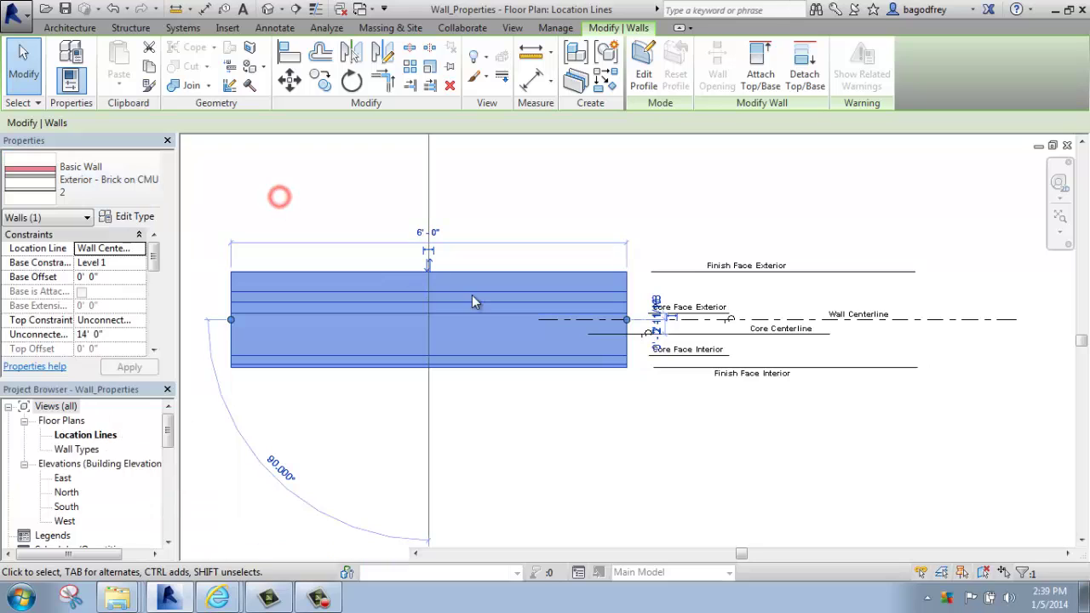
Deselect the wall, select the Wall Centerline reference line and zoom in on it
left_click(524, 413)
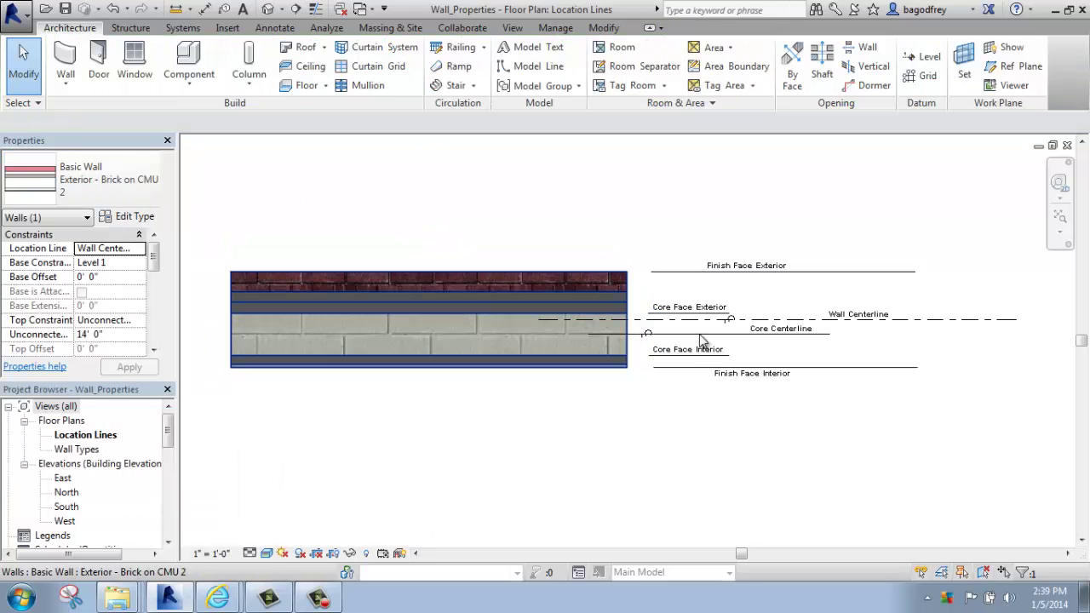
left_click(834, 321)
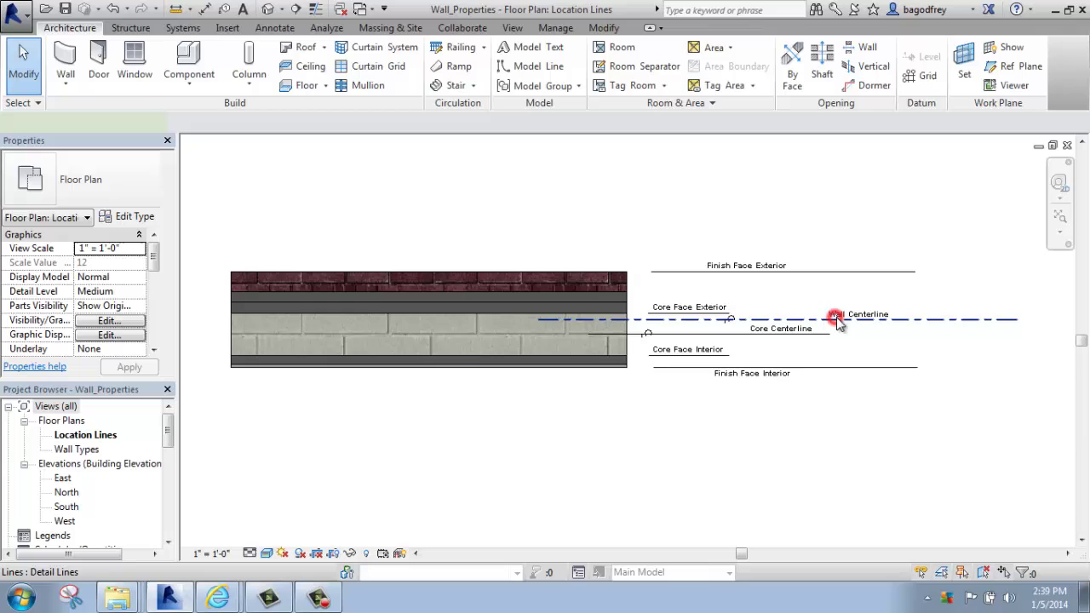
scroll(886, 319, "up", 2)
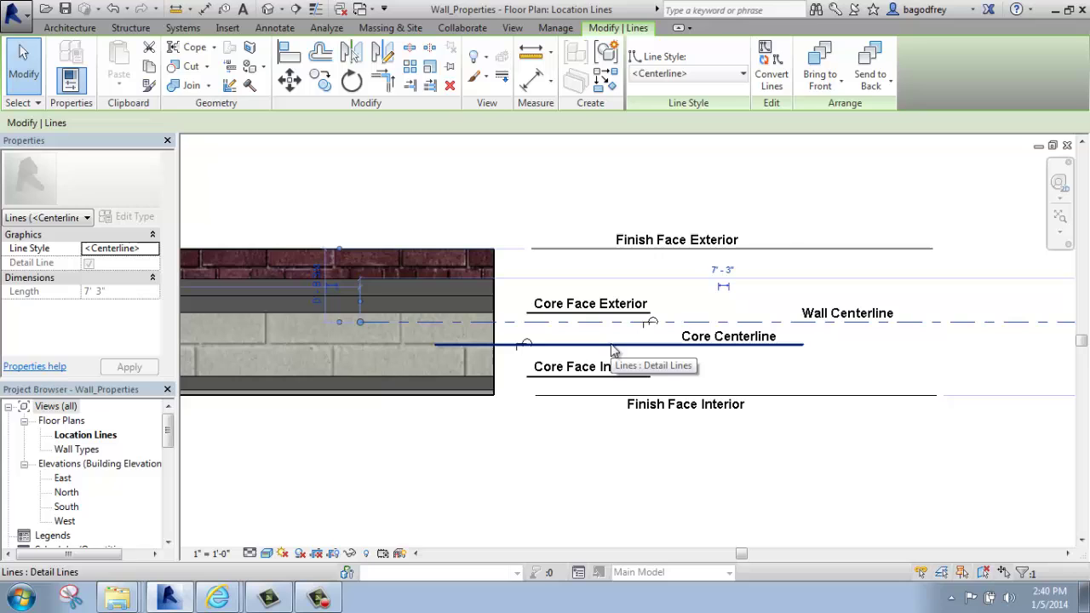
Start a new wall and trace a vertical segment down from the left wall's top end
scroll(532, 338, "down", 5)
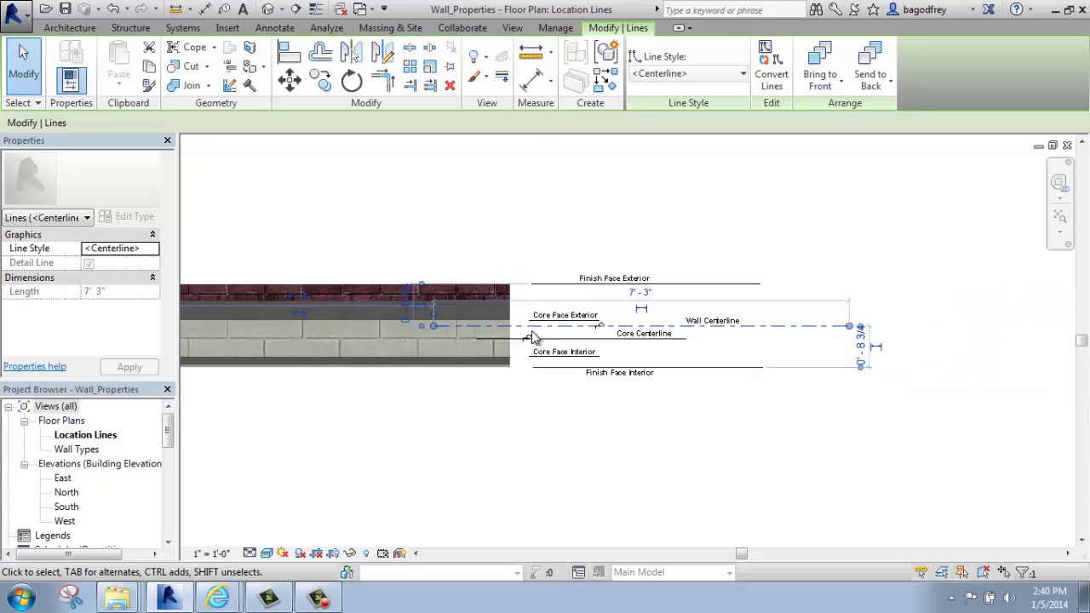
left_click(578, 254)
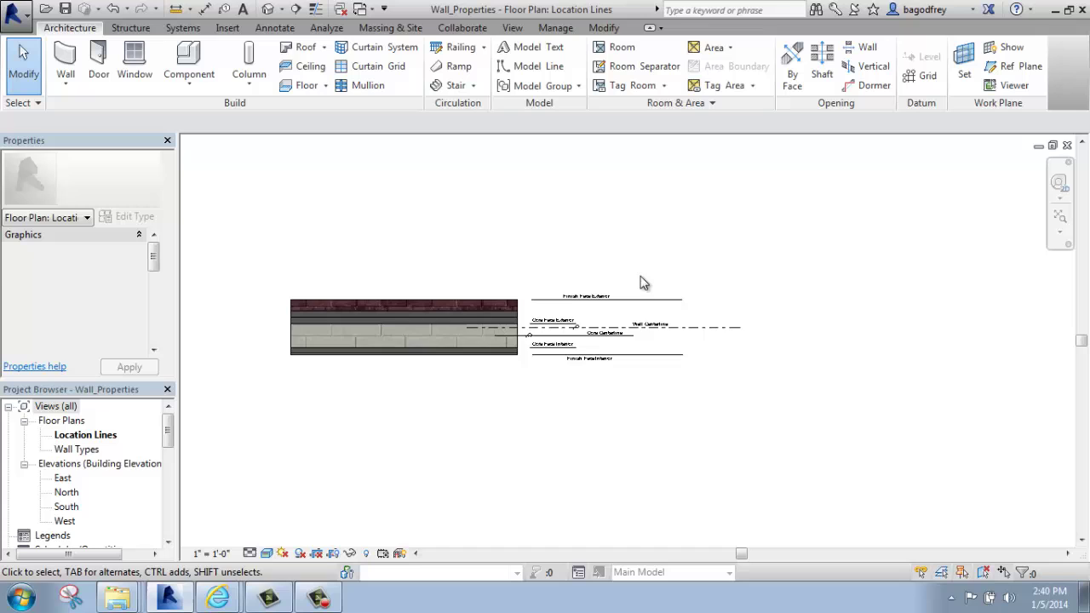
middle_click_drag(642, 282, 520, 336)
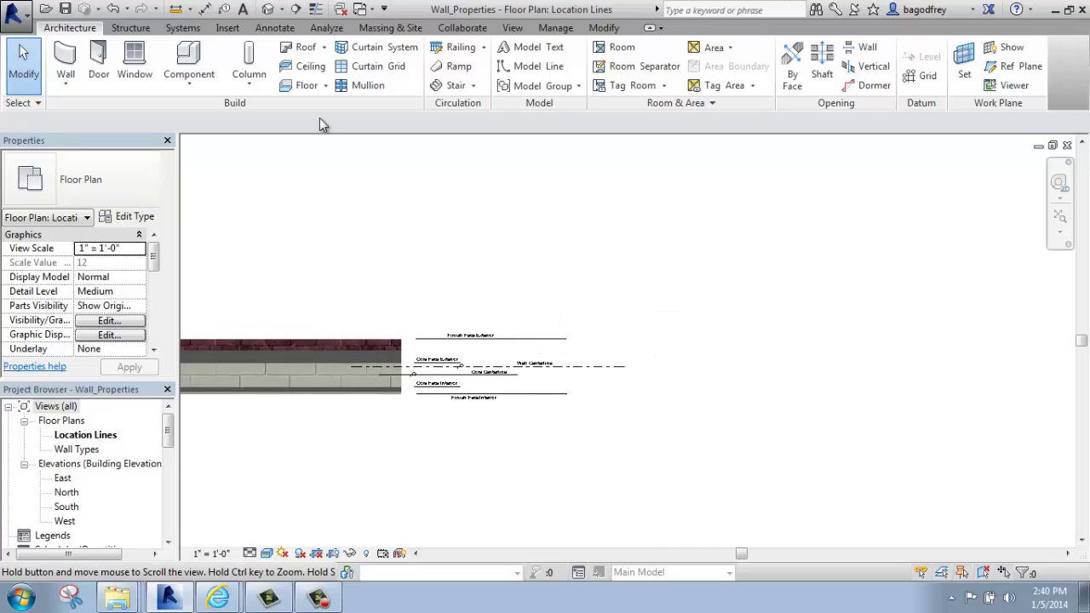
left_click(65, 56)
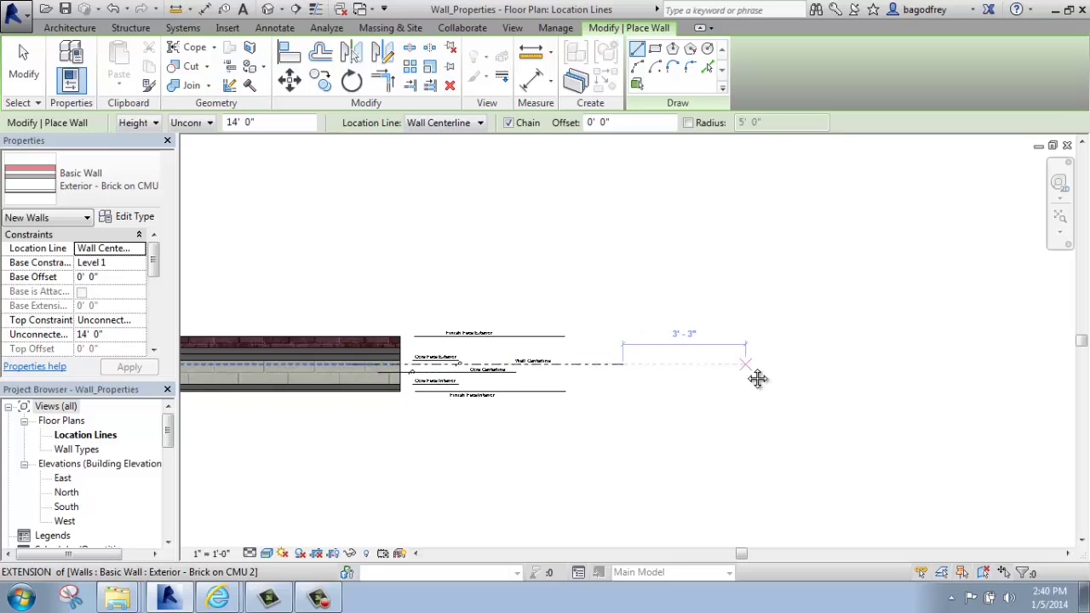
middle_click_drag(477, 362, 289, 360)
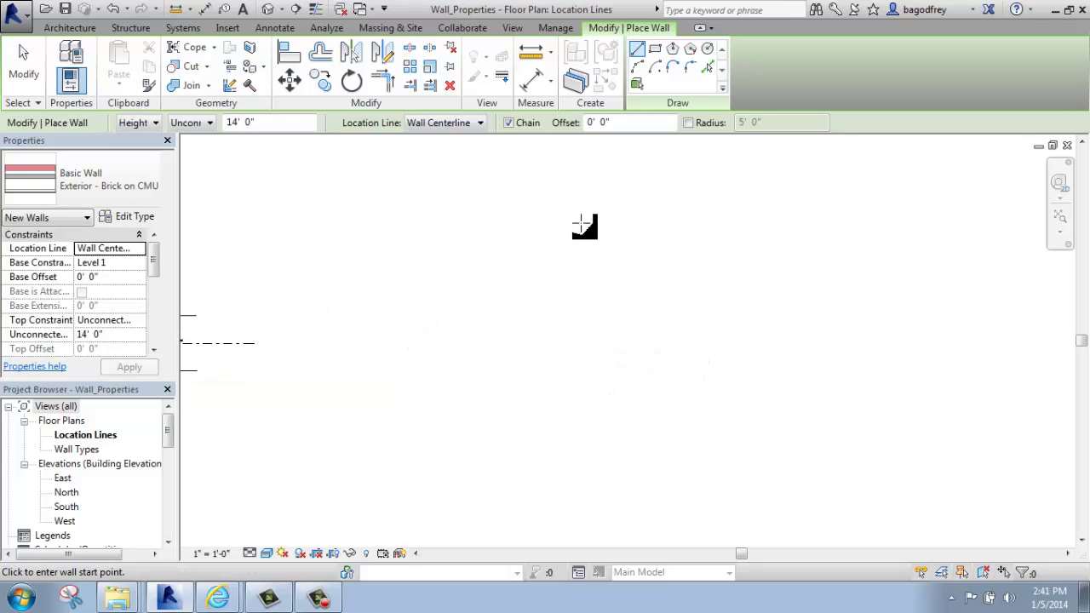
left_click(544, 229)
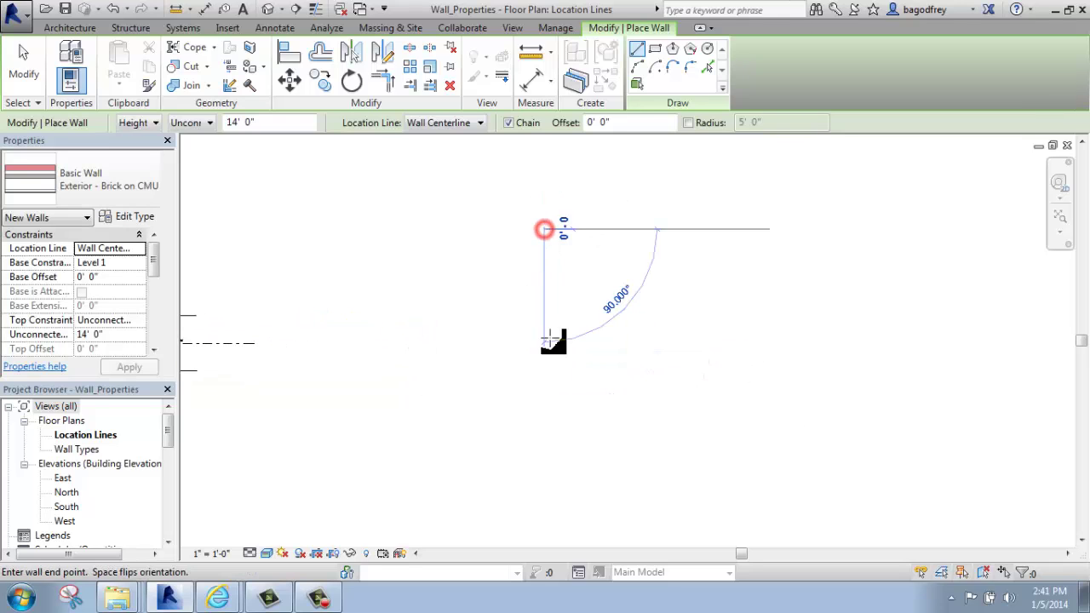
left_click(542, 502)
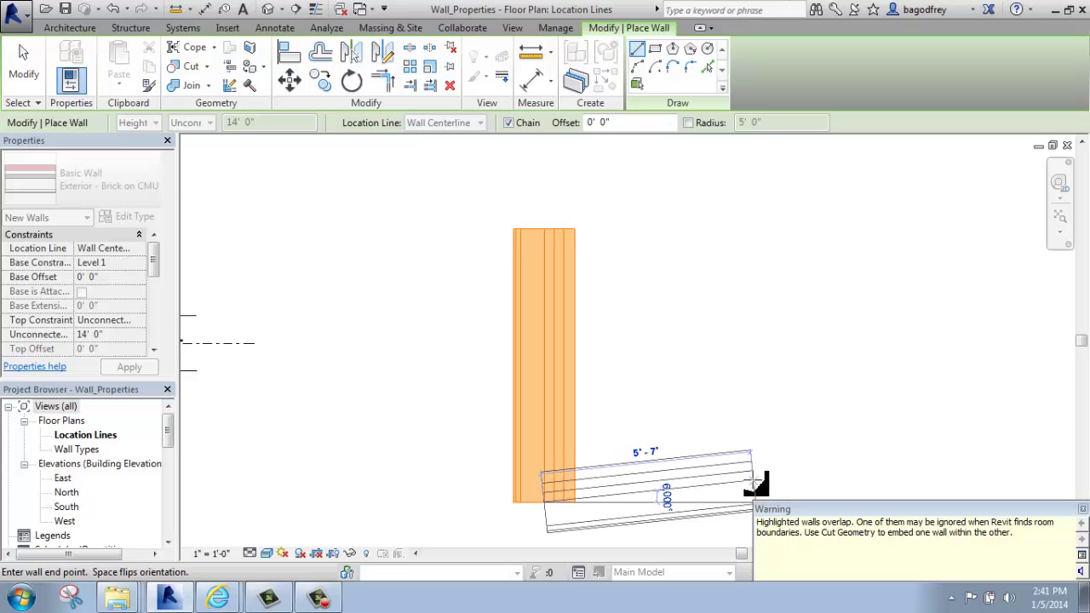
key("Escape")
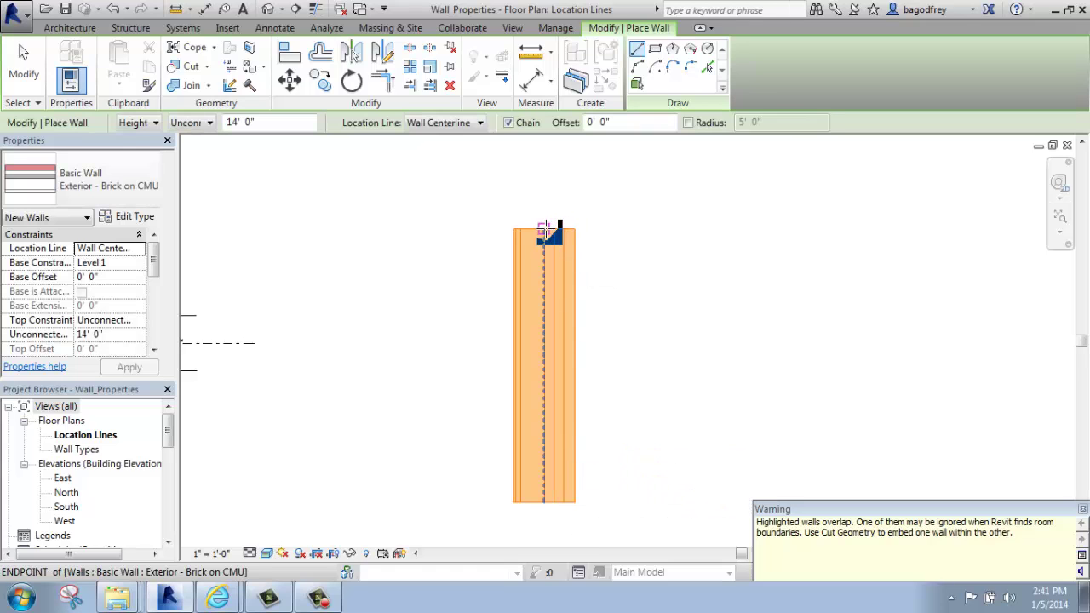
Chain the 8'-10" top wall, the right wall and the bottom wall to close the rectangle
left_click(546, 231)
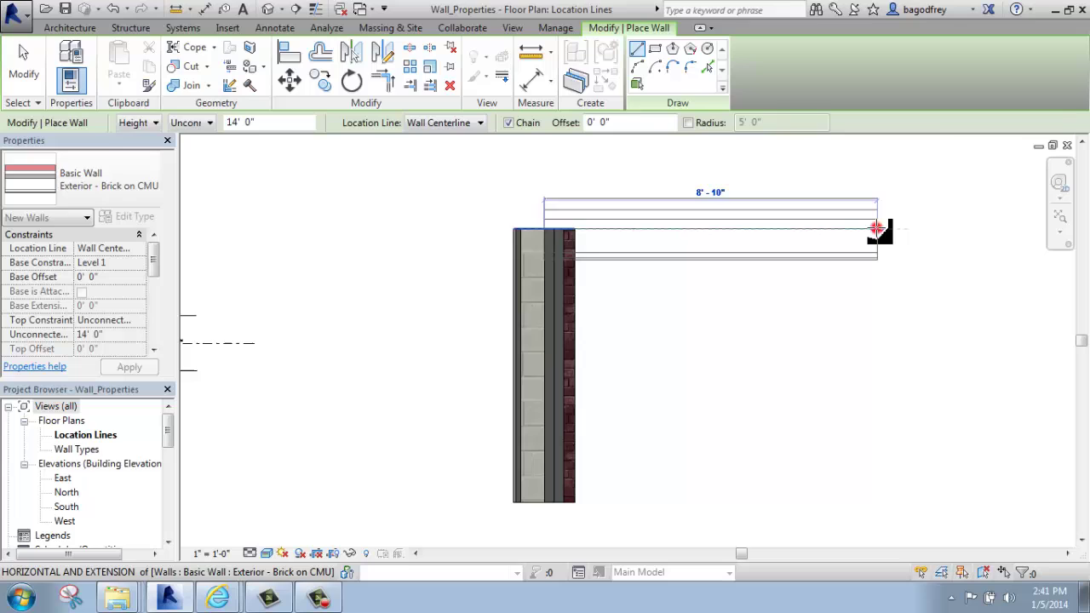
left_click(878, 230)
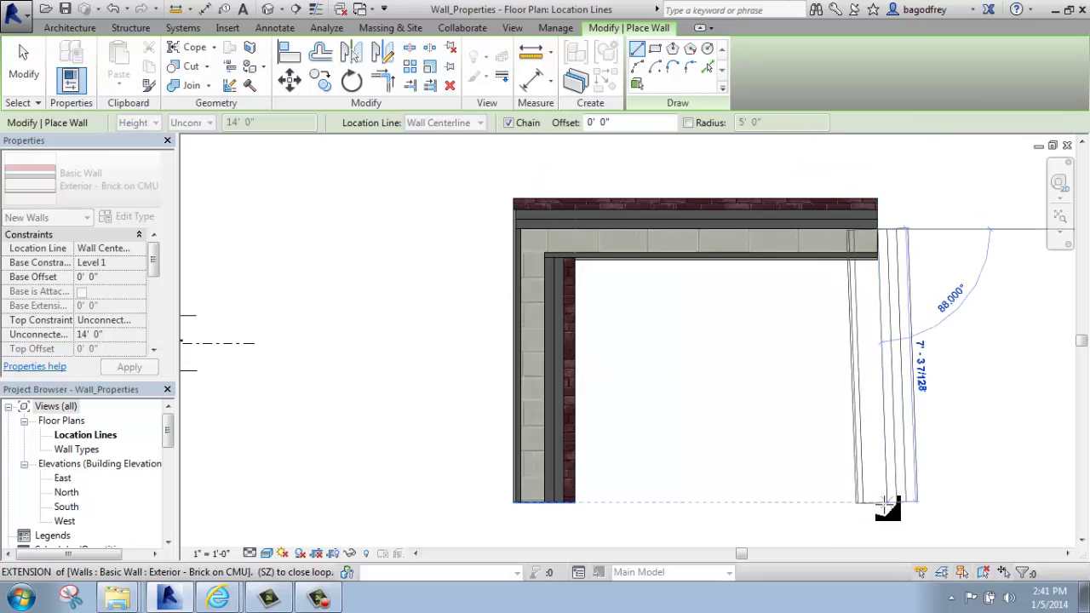
left_click(836, 503)
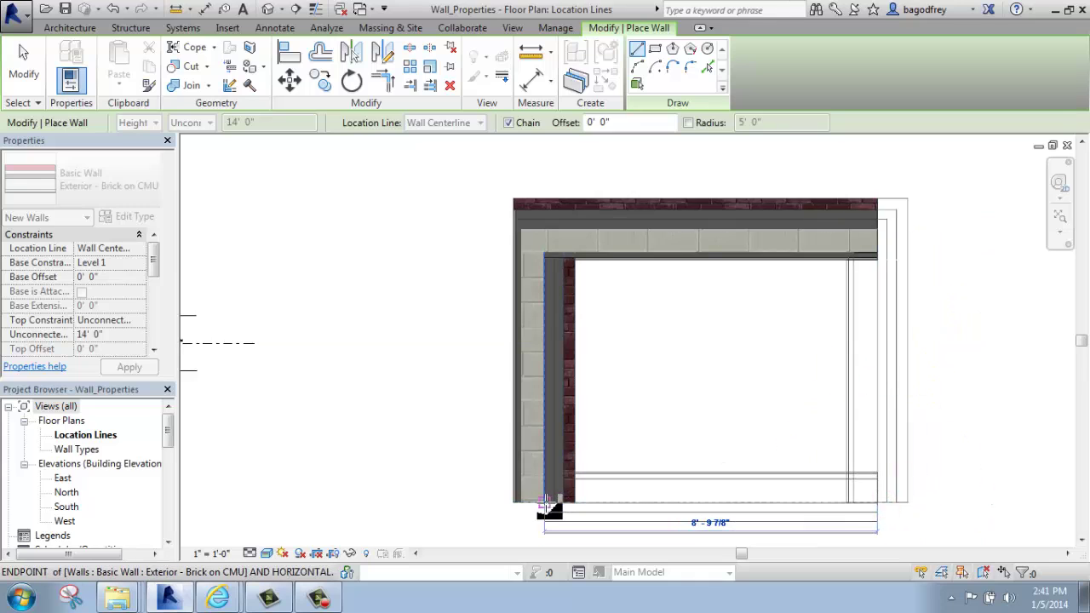
left_click(545, 503)
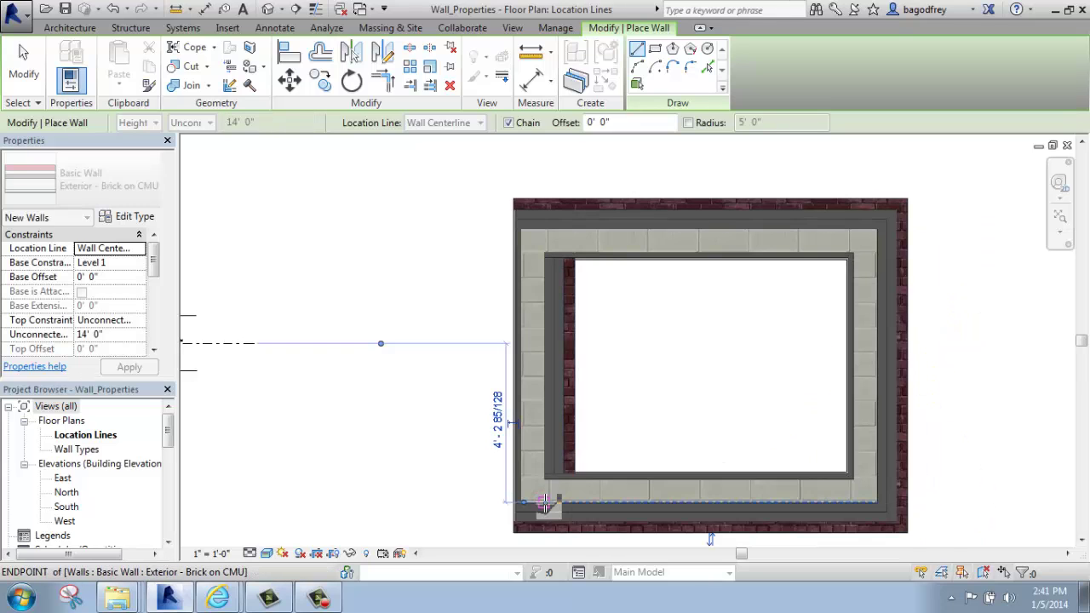
Exit wall placement and pan so the rectangular enclosure sits centred
left_click(23, 49)
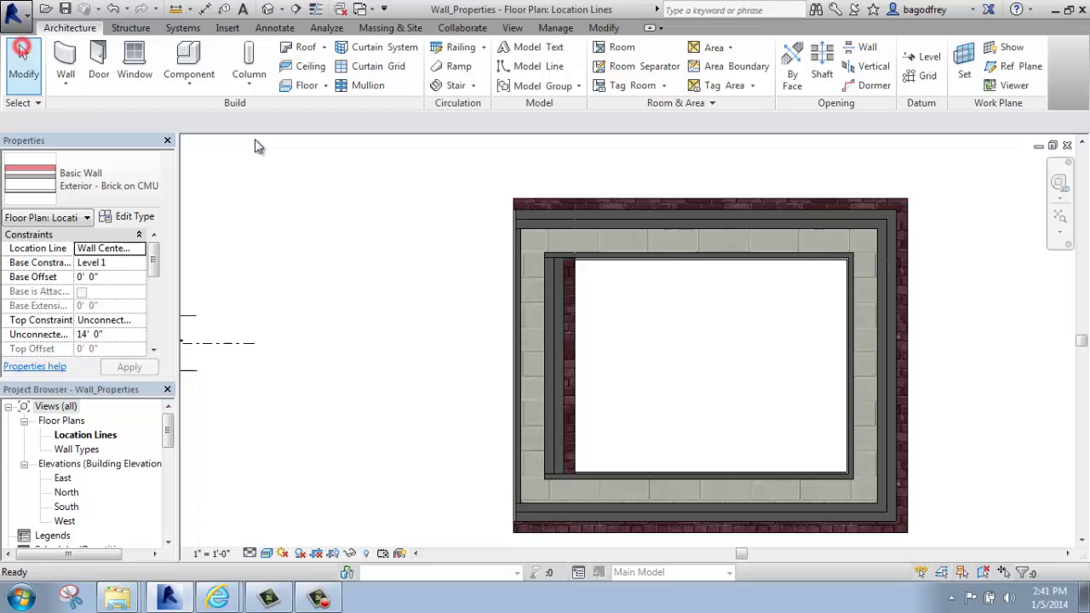
middle_click_drag(794, 289, 633, 255)
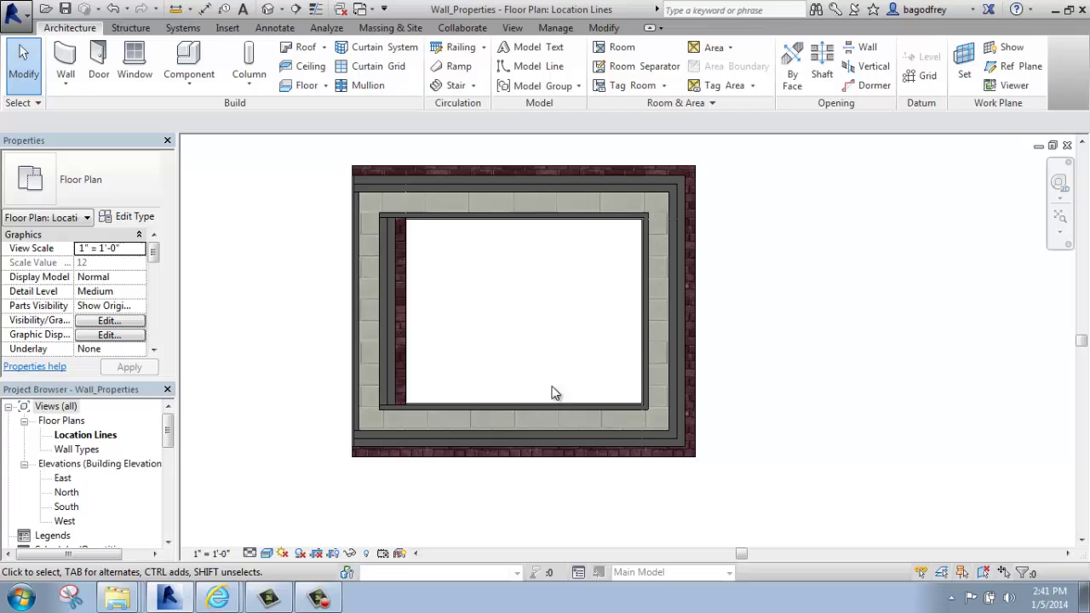
Select the enclosure's left wall and flip its orientation with the blue flip arrows
left_click(397, 312)
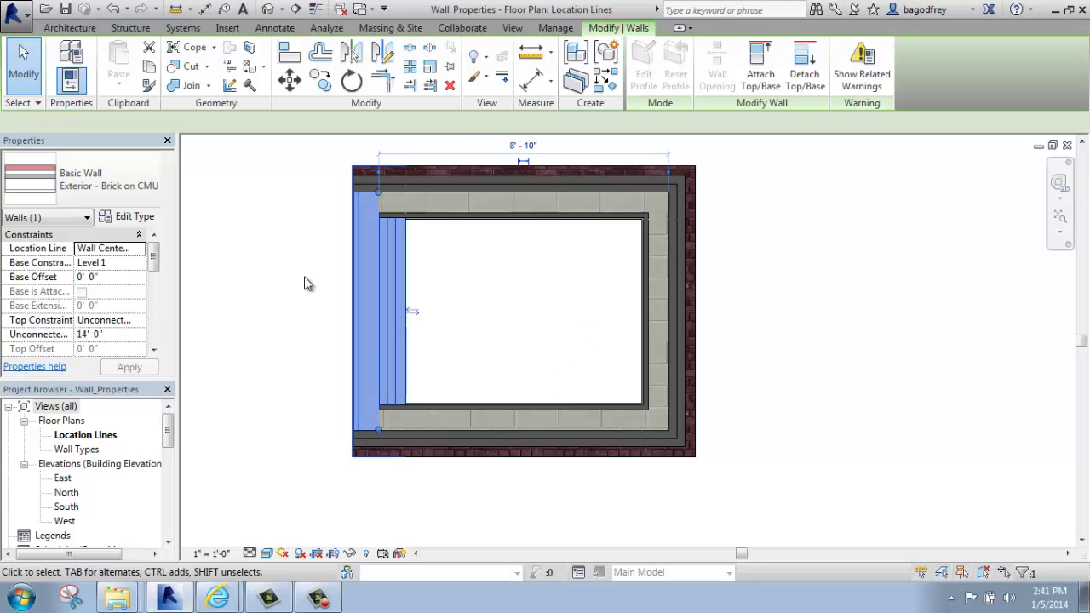
scroll(306, 283, "up", 1)
left_click(429, 319)
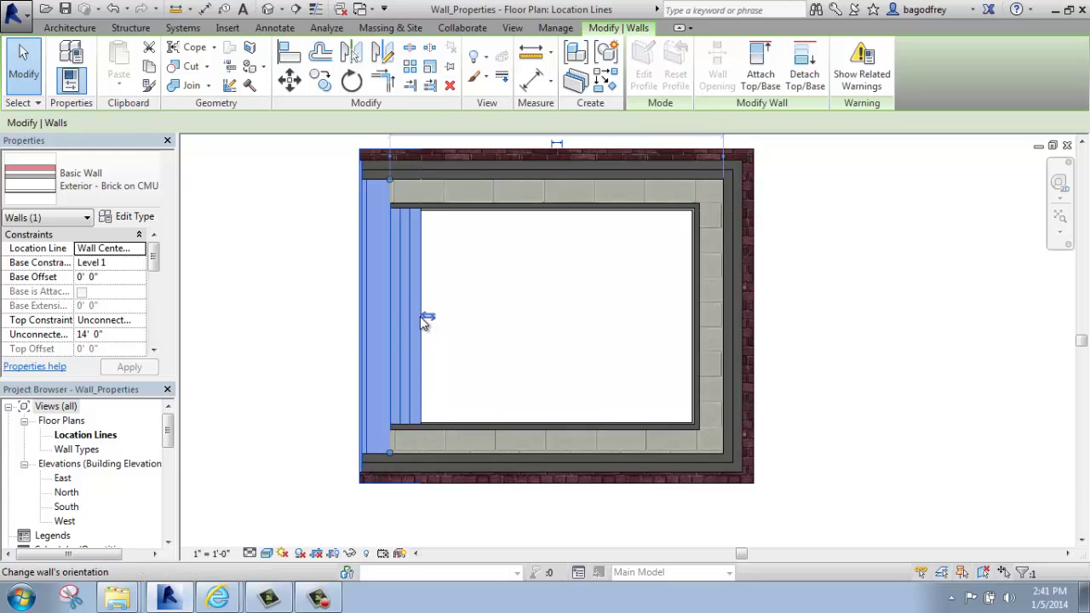
scroll(423, 317, "up", 3)
scroll(431, 317, "down", 2)
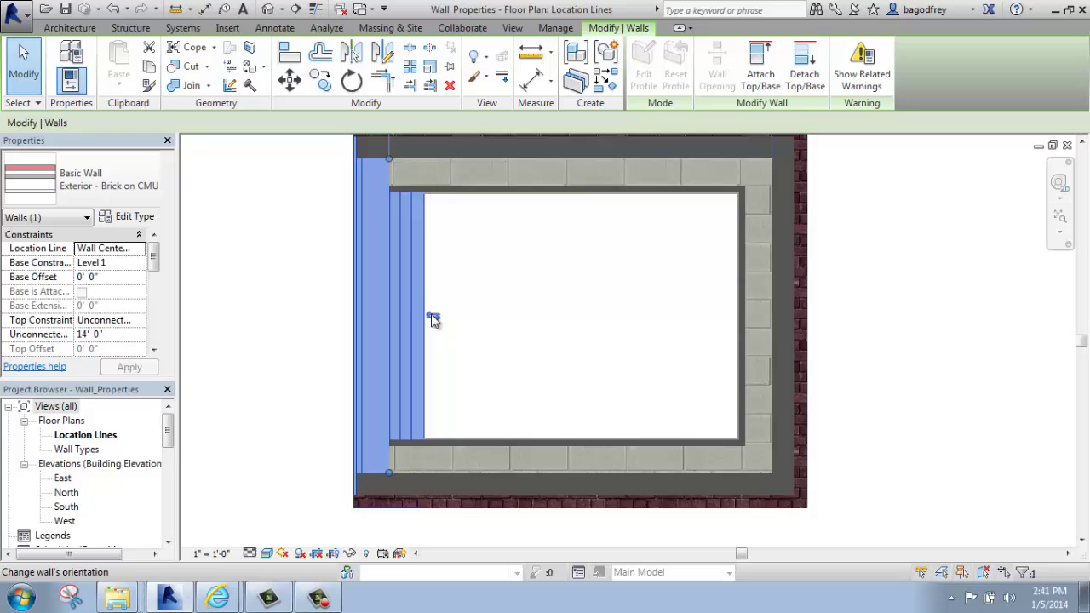
scroll(433, 319, "down", 2)
middle_click_drag(489, 312, 502, 316)
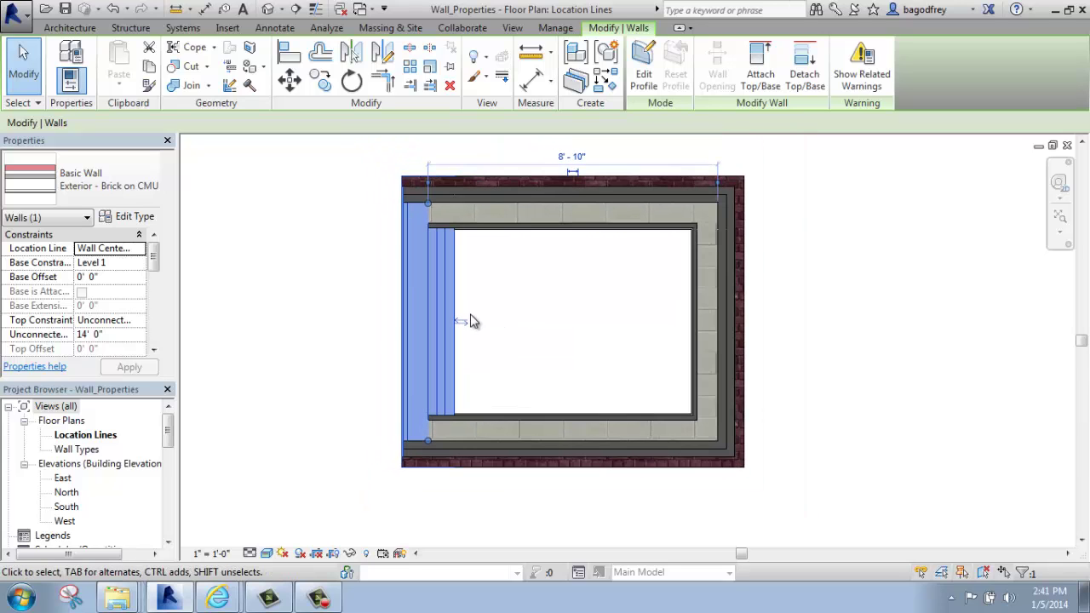
left_click(463, 329)
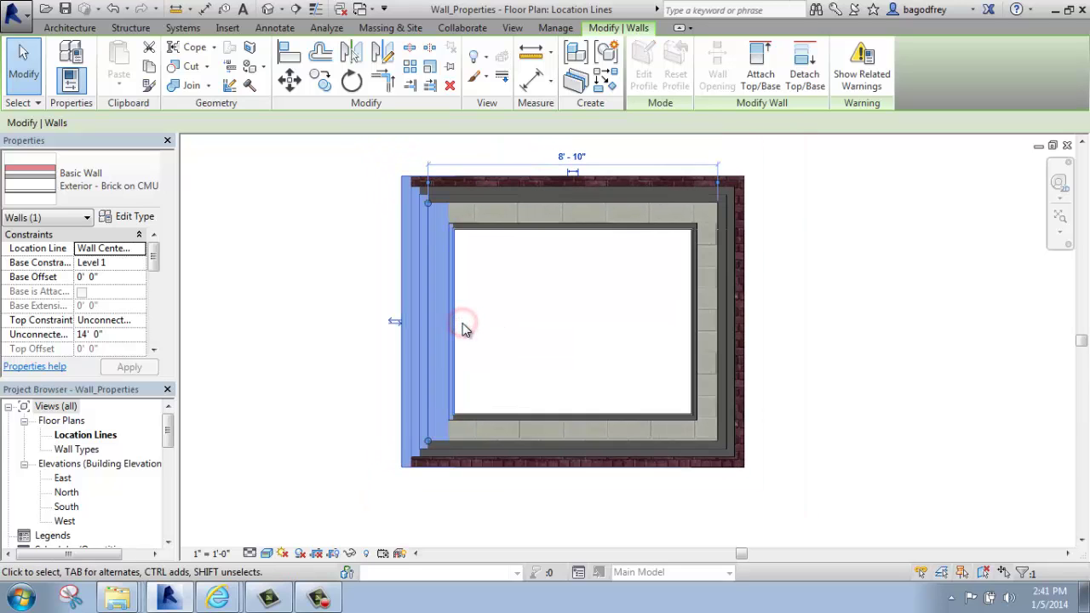
left_click(285, 315)
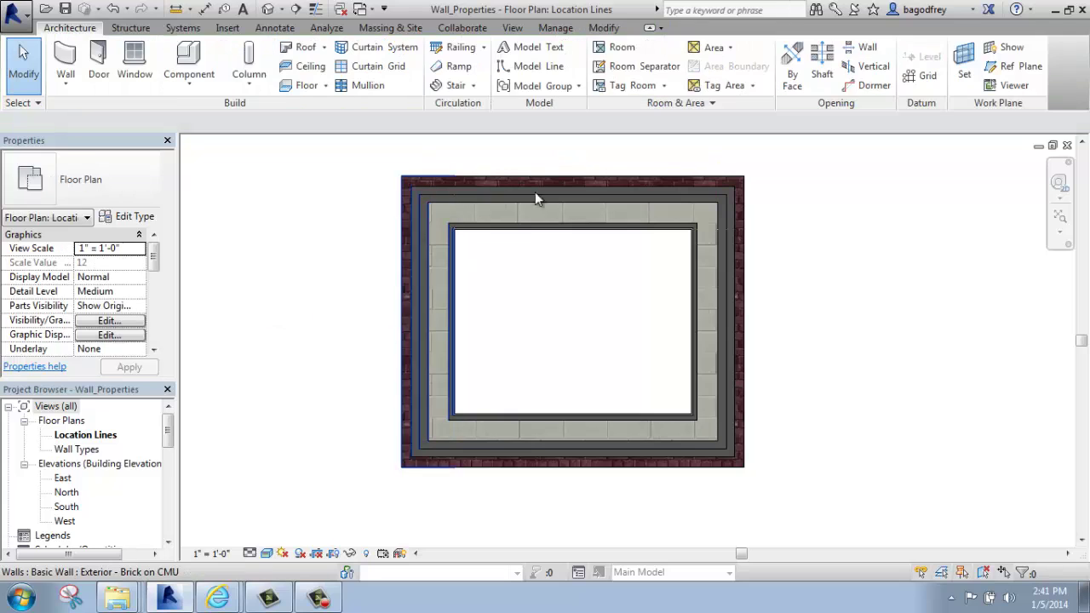
left_click(421, 341)
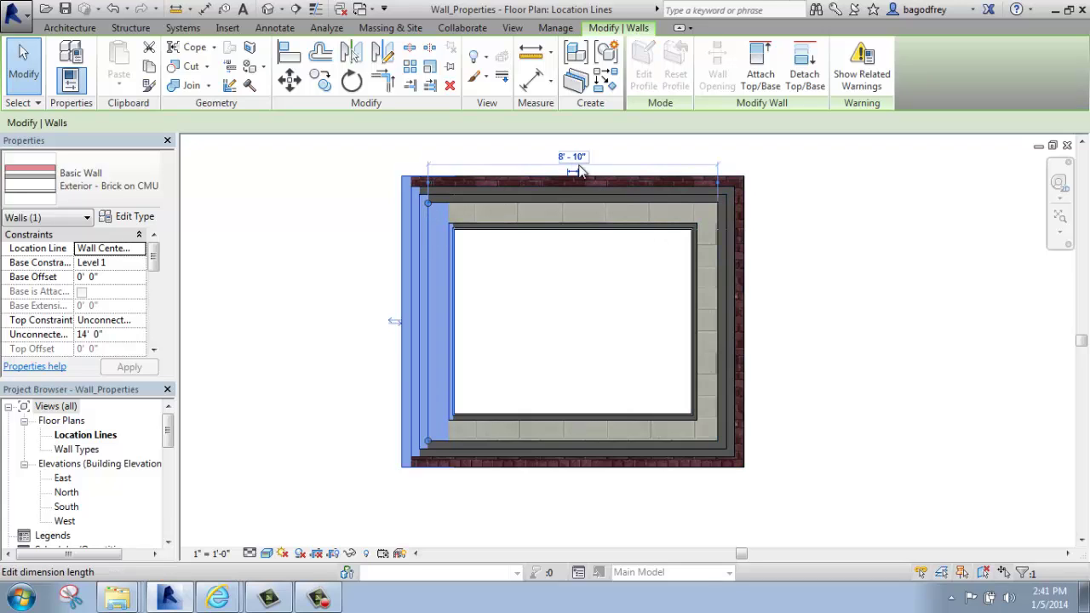
left_click(394, 324)
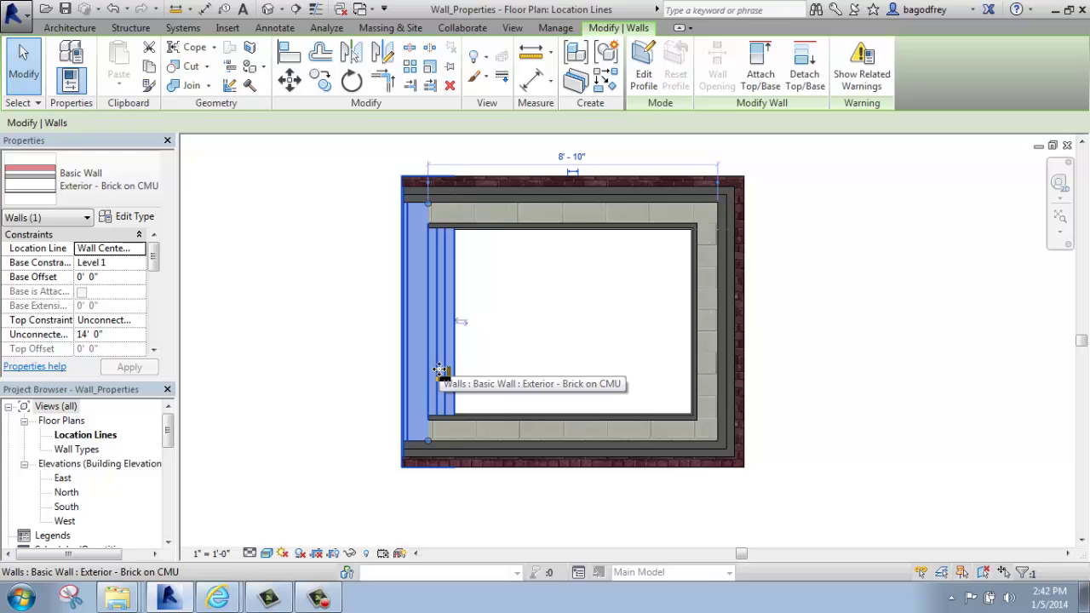
Set the left wall's Location Line property to Finish Face: Exterior
left_click(139, 249)
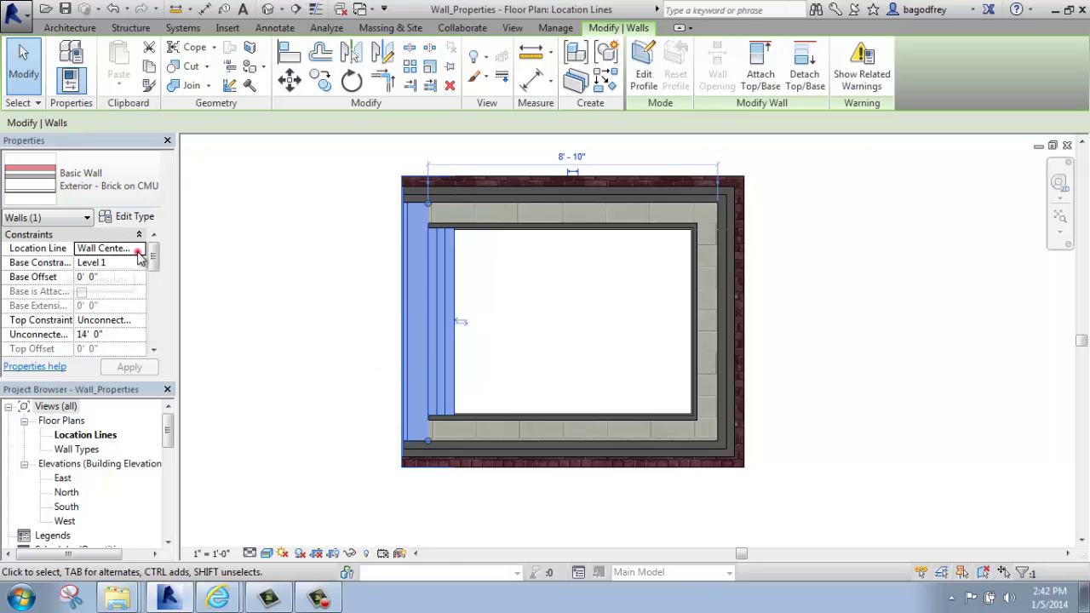
left_click(139, 249)
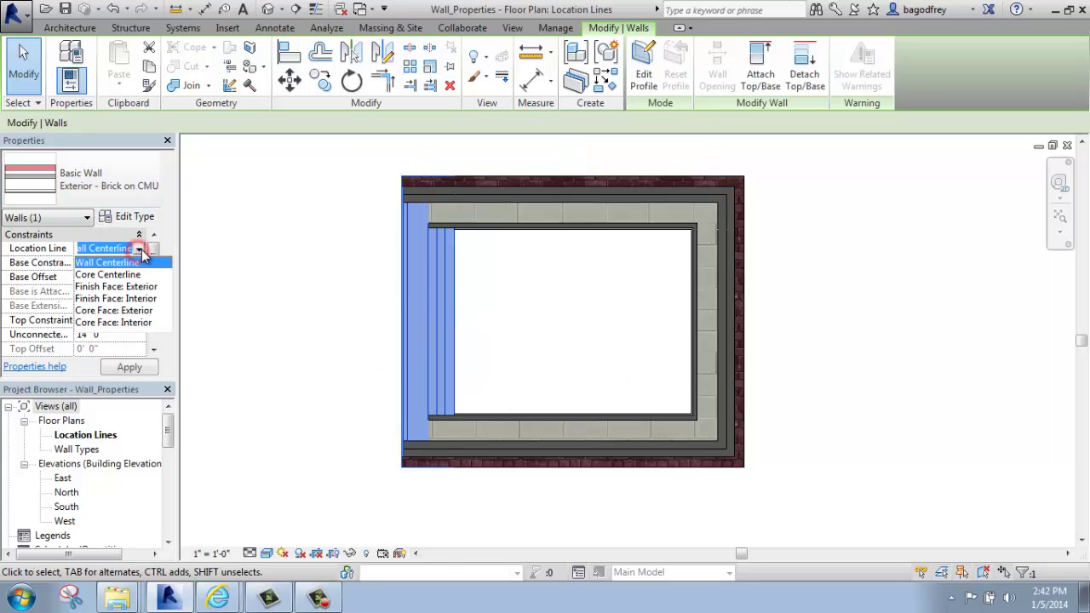
left_click(96, 287)
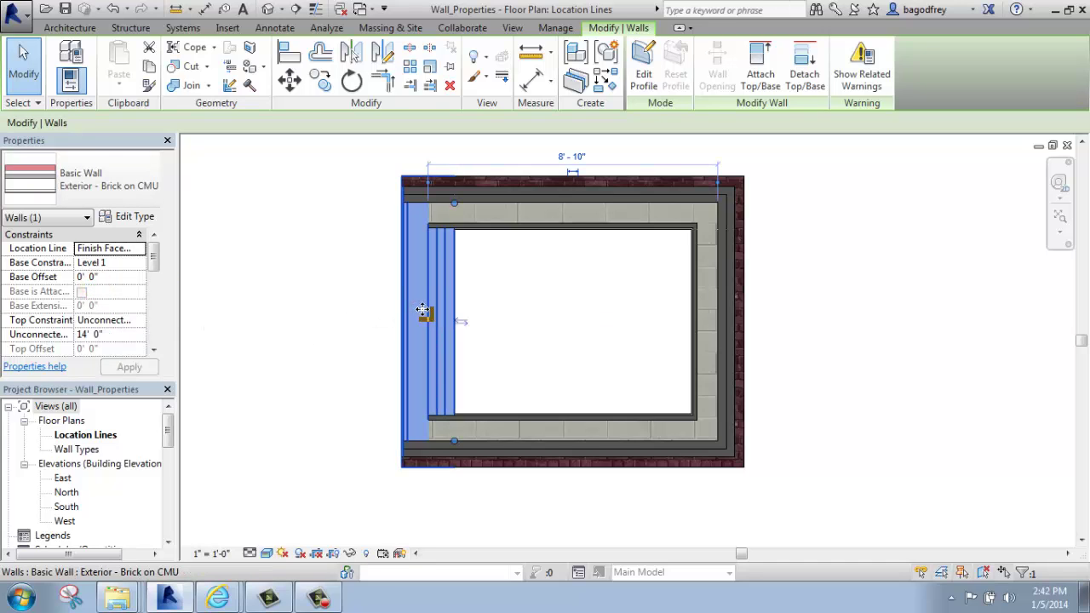
left_click(462, 322)
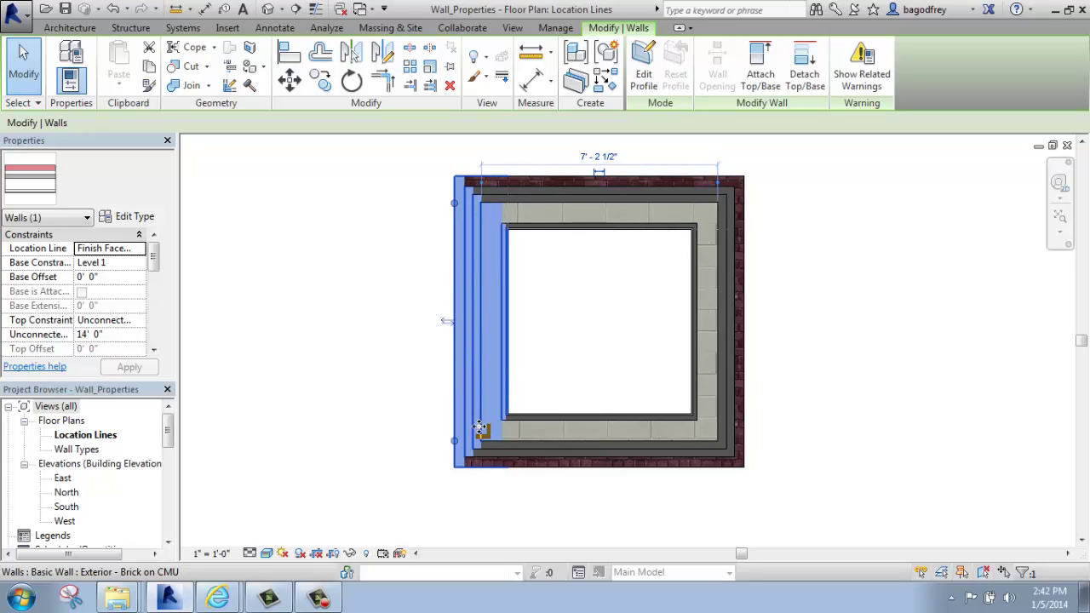
left_click(445, 323)
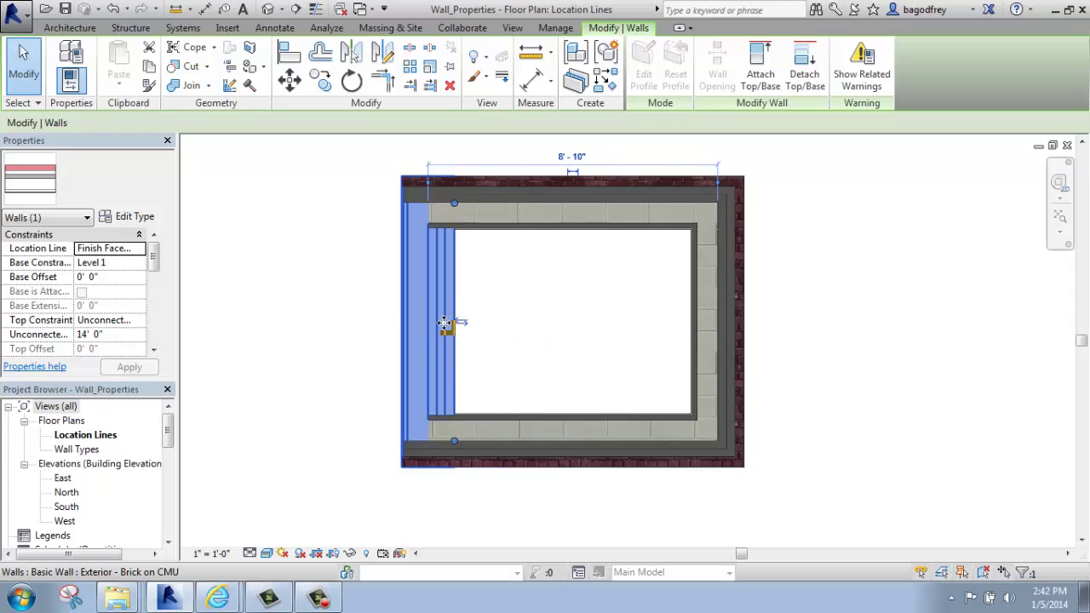
left_click(460, 324)
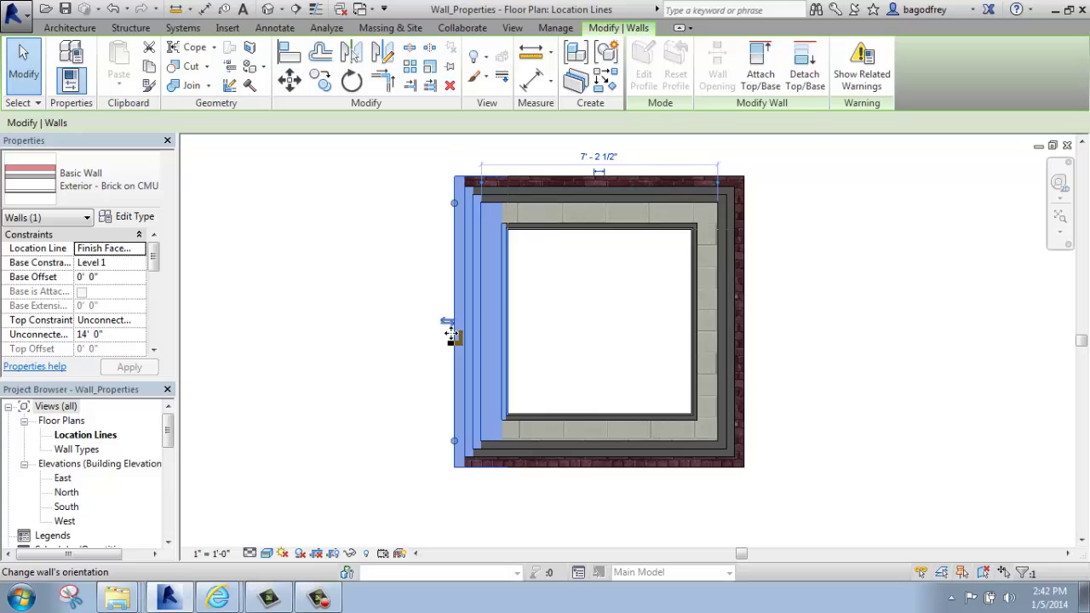
left_click(448, 325)
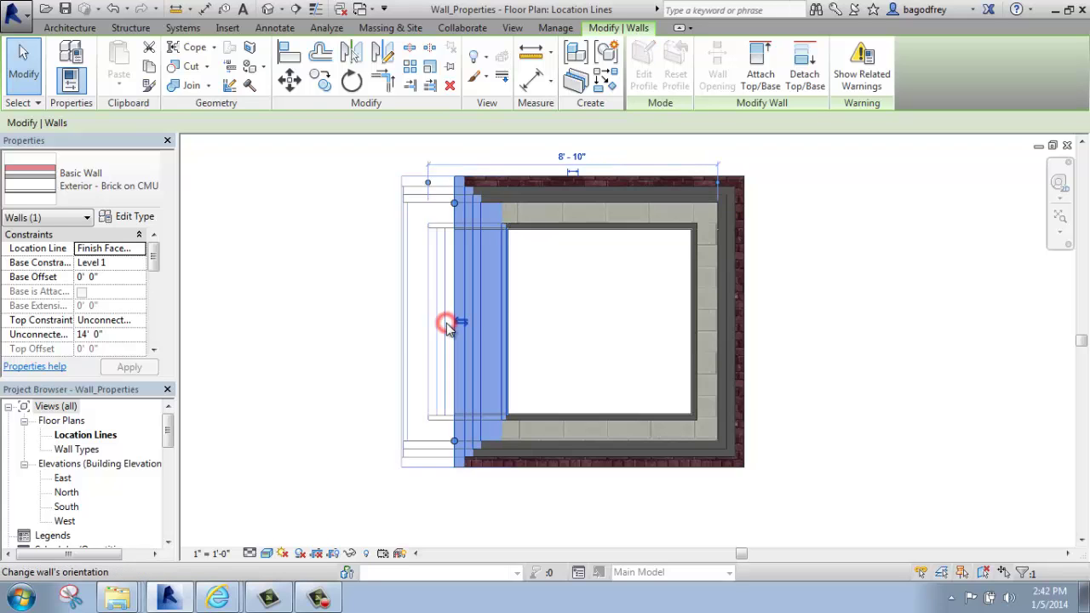
left_click(591, 339)
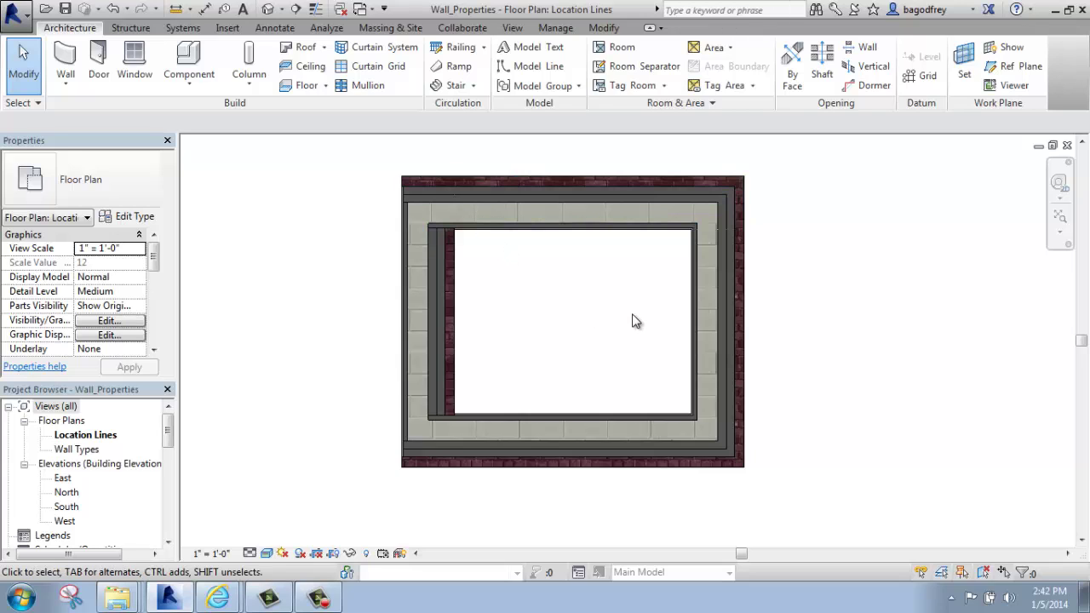
Zoom out, pan left to the labelled reference wall and zoom in on its location-line labels
scroll(632, 321, "down", 4)
middle_click_drag(284, 328, 583, 366)
scroll(436, 336, "up", 5)
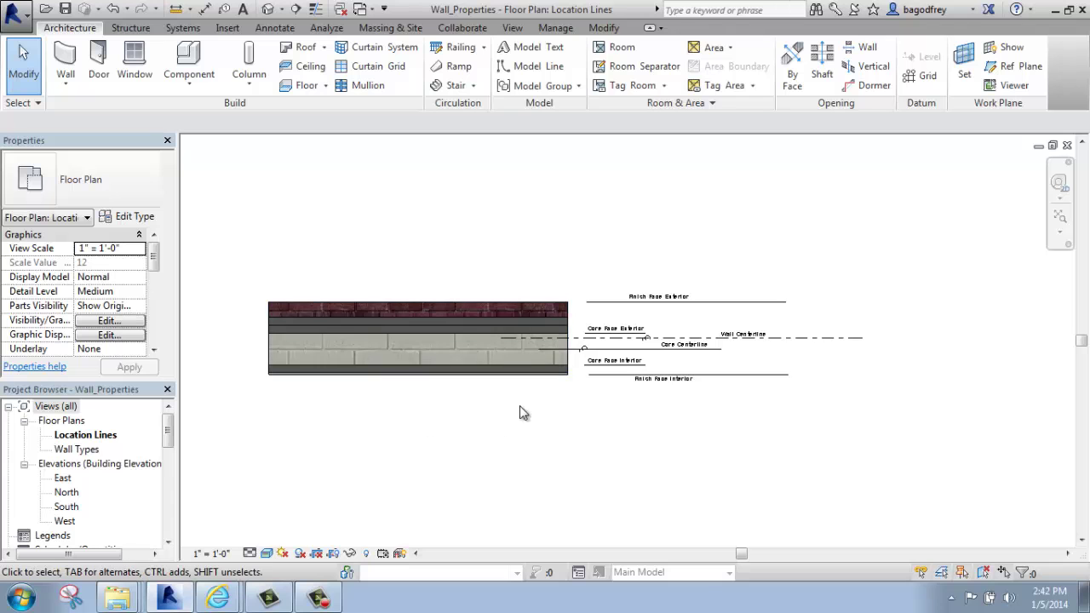
scroll(606, 385, "up", 2)
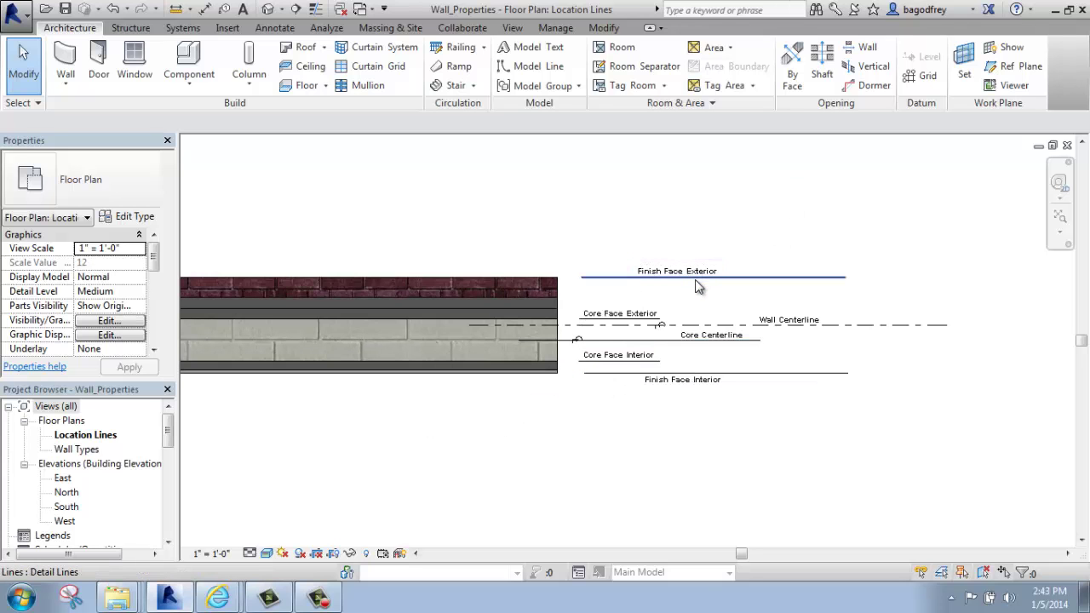